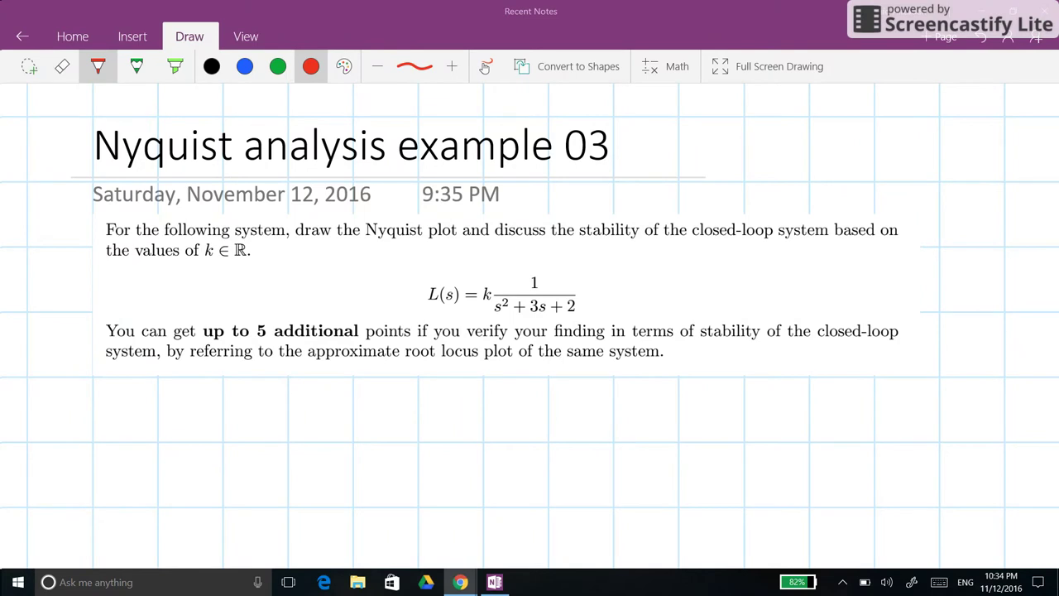
# Circle the printed L(s) = k/(s² + 3s + 2) formula with a blue ink loop.
pyautogui.scroll(-3, 529, 331)
pyautogui.scroll(1, 530, 331)
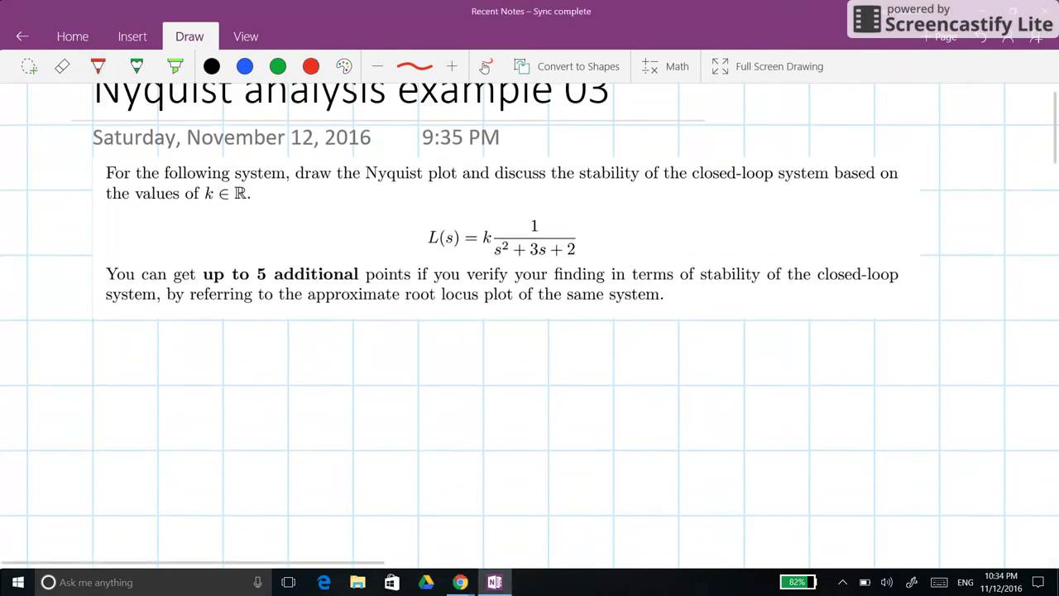
pyautogui.scroll(-1, 529, 330)
pyautogui.click(244, 66)
pyautogui.moveTo(423, 164)
pyautogui.mouseDown()
pyautogui.moveTo(626, 168)
pyautogui.moveTo(622, 210)
pyautogui.moveTo(438, 220)
pyautogui.moveTo(416, 203)
pyautogui.moveTo(426, 164)
pyautogui.mouseUp()
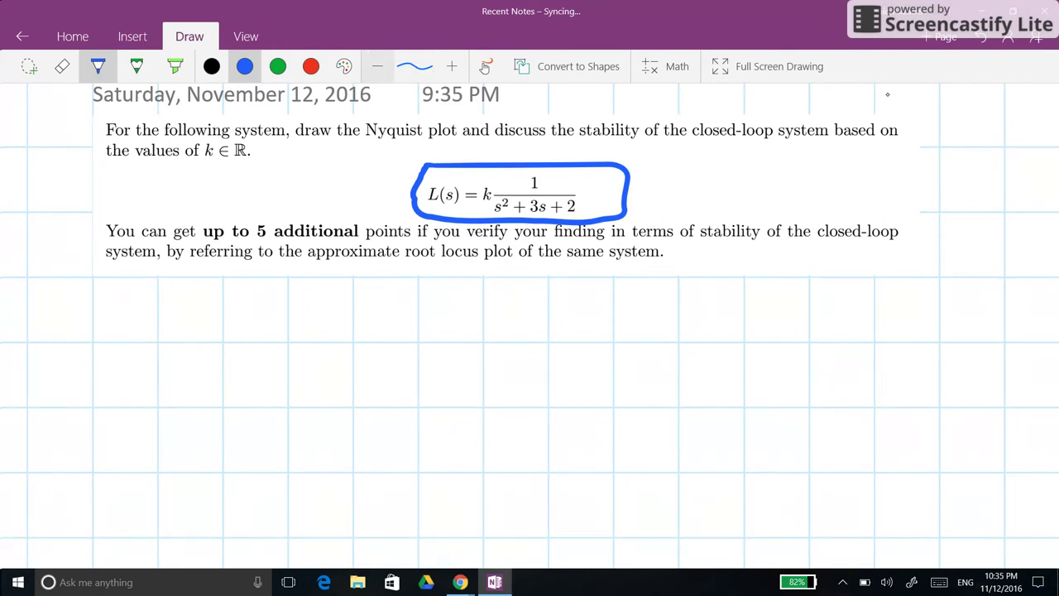
pyautogui.scroll(-2, 529, 323)
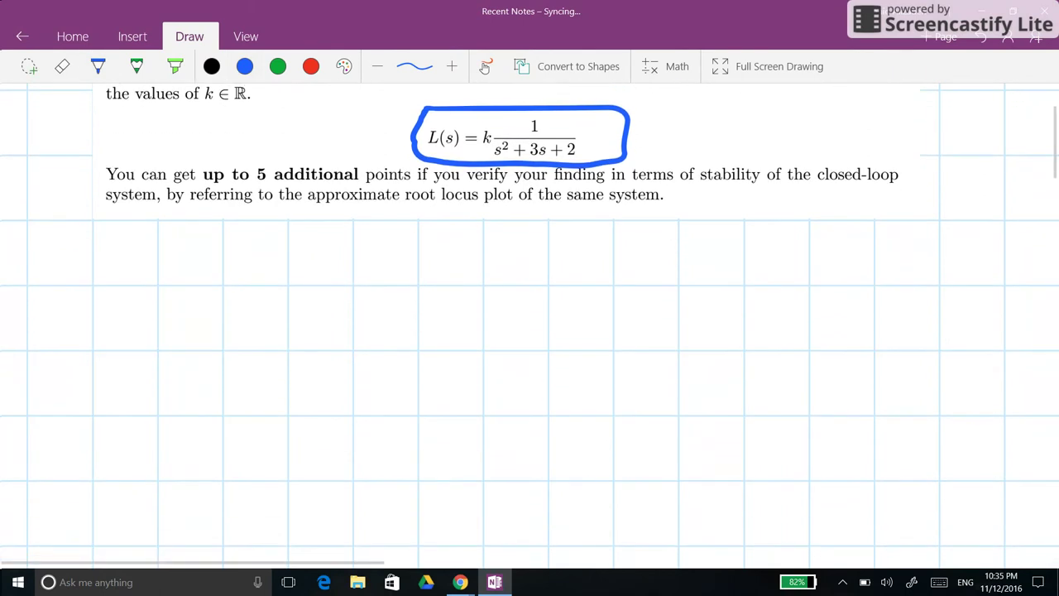
pyautogui.click(245, 66)
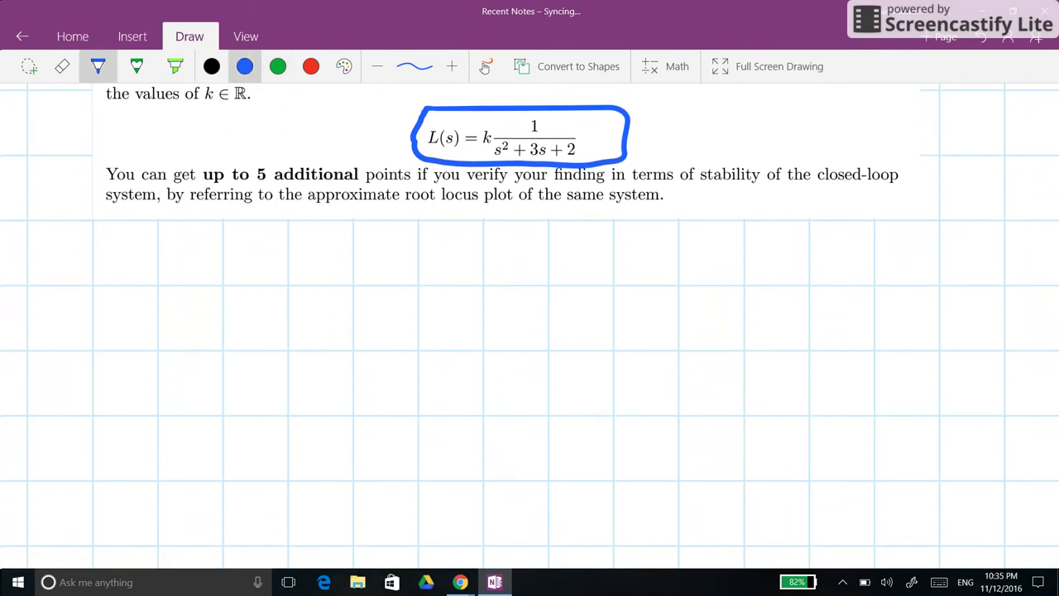
# Handwrite k=1 ⟹ L(s) = in blue below the problem text.
pyautogui.moveTo(519, 244)
pyautogui.mouseDown()
pyautogui.moveTo(517, 266)
pyautogui.moveTo(529, 264)
pyautogui.mouseUp()
pyautogui.moveTo(539, 257); pyautogui.dragTo(549, 262)
pyautogui.moveTo(553, 253)
pyautogui.mouseDown()
pyautogui.moveTo(561, 246)
pyautogui.moveTo(557, 265)
pyautogui.moveTo(587, 259)
pyautogui.mouseUp()
pyautogui.moveTo(579, 265); pyautogui.dragTo(630, 270)
pyautogui.moveTo(642, 258)
pyautogui.mouseDown()
pyautogui.moveTo(638, 275)
pyautogui.moveTo(650, 276)
pyautogui.mouseUp()
pyautogui.moveTo(658, 261); pyautogui.dragTo(659, 277)
pyautogui.moveTo(667, 267); pyautogui.dragTo(676, 266)
pyautogui.moveTo(669, 274); pyautogui.dragTo(808, 269)
# Write the fraction 1/(s²+3s+2) after L(s) =.
pyautogui.moveTo(723, 242)
pyautogui.mouseDown()
pyautogui.moveTo(732, 237)
pyautogui.moveTo(731, 253)
pyautogui.mouseUp()
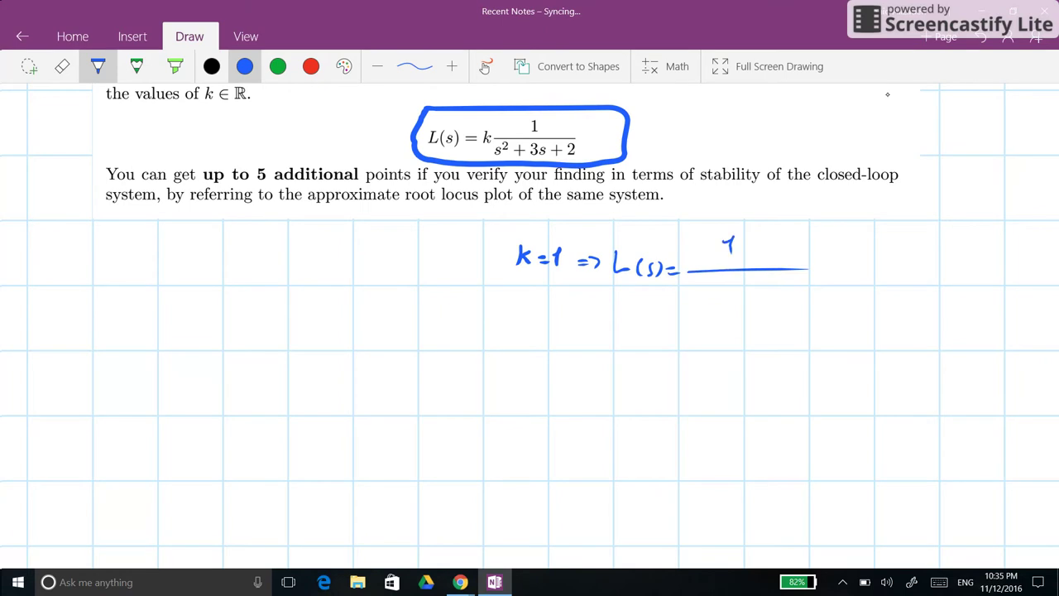
pyautogui.moveTo(699, 291); pyautogui.dragTo(692, 304)
pyautogui.moveTo(705, 285); pyautogui.dragTo(725, 304)
pyautogui.moveTo(738, 286); pyautogui.dragTo(740, 302)
pyautogui.moveTo(756, 290)
pyautogui.mouseDown()
pyautogui.moveTo(749, 301)
pyautogui.moveTo(779, 294)
pyautogui.mouseUp()
pyautogui.moveTo(771, 288)
pyautogui.mouseDown()
pyautogui.moveTo(772, 301)
pyautogui.moveTo(796, 300)
pyautogui.mouseUp()
# Add the factored form = 1/((s+2)(s+1)) after the first fraction.
pyautogui.moveTo(820, 263); pyautogui.dragTo(830, 262)
pyautogui.moveTo(821, 269); pyautogui.dragTo(940, 259)
pyautogui.moveTo(872, 235); pyautogui.dragTo(878, 229)
pyautogui.moveTo(879, 230); pyautogui.dragTo(852, 295)
pyautogui.moveTo(867, 287); pyautogui.dragTo(902, 296)
pyautogui.moveTo(919, 272)
pyautogui.mouseDown()
pyautogui.moveTo(915, 290)
pyautogui.moveTo(951, 281)
pyautogui.mouseUp()
pyautogui.moveTo(944, 275)
pyautogui.mouseDown()
pyautogui.moveTo(945, 287)
pyautogui.moveTo(963, 289)
pyautogui.mouseUp()
pyautogui.moveTo(969, 271); pyautogui.dragTo(972, 294)
pyautogui.moveTo(930, 262); pyautogui.dragTo(976, 258)
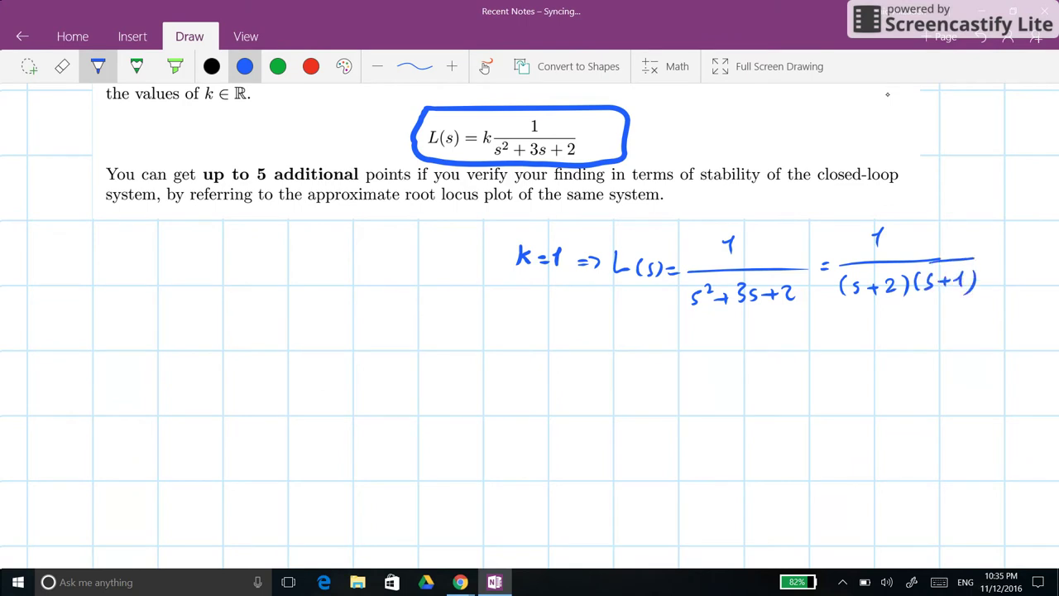
pyautogui.click(310, 66)
# Draw red real and imaginary axes with arrowheads, labelling the vertical axis Im.
pyautogui.scroll(-3, 887, 94)
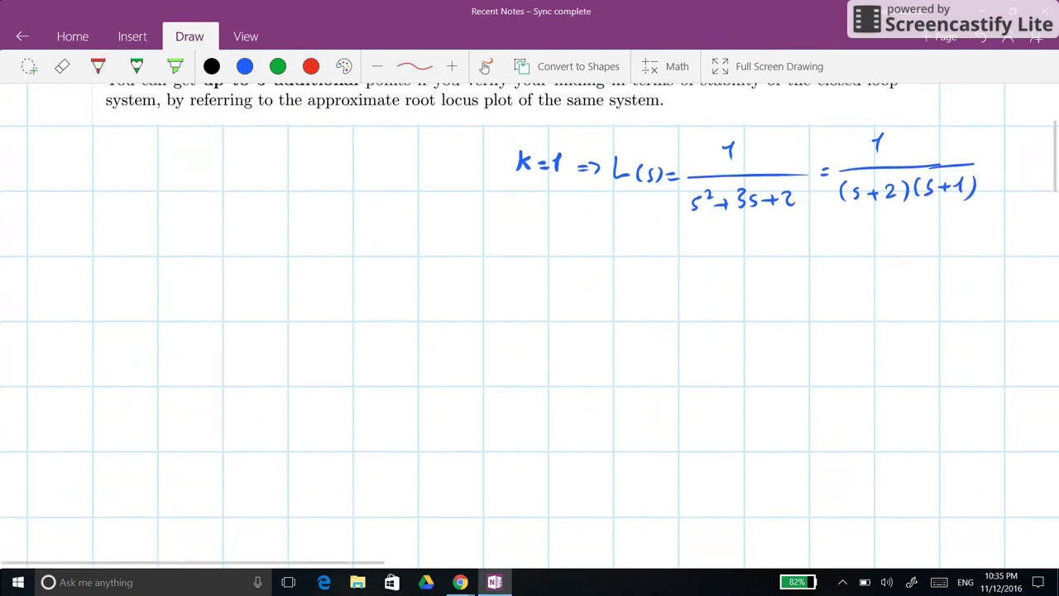
pyautogui.moveTo(131, 387)
pyautogui.mouseDown()
pyautogui.moveTo(526, 386)
pyautogui.moveTo(516, 395)
pyautogui.mouseUp()
pyautogui.moveTo(353, 242); pyautogui.dragTo(358, 533)
pyautogui.moveTo(348, 254); pyautogui.dragTo(359, 251)
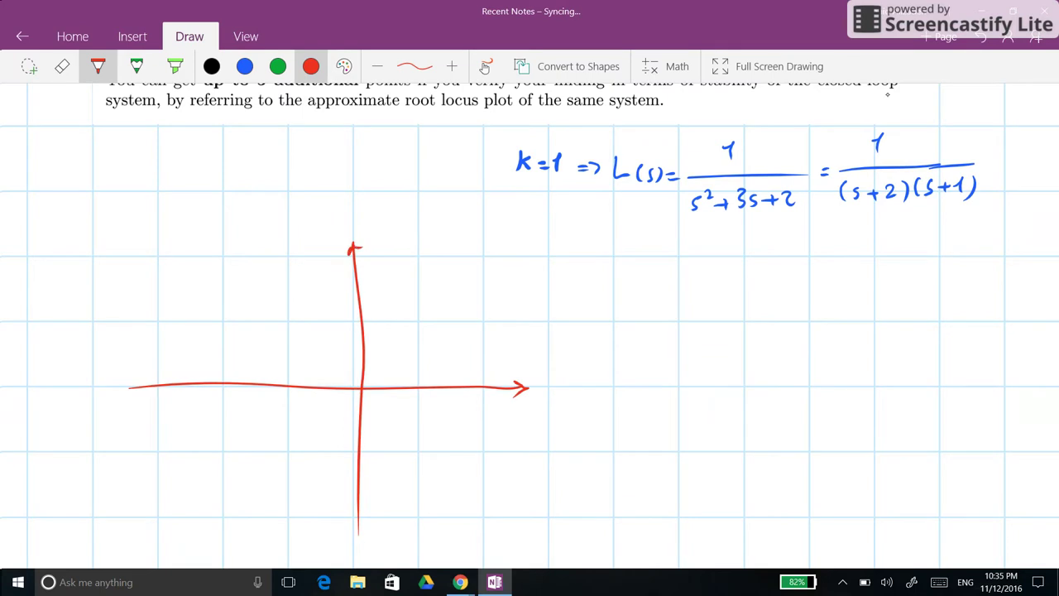
pyautogui.scroll(-2, 529, 331)
pyautogui.moveTo(533, 317)
pyautogui.mouseDown()
pyautogui.moveTo(533, 335)
pyautogui.moveTo(556, 331)
pyautogui.mouseUp()
pyautogui.moveTo(365, 168)
pyautogui.mouseDown()
pyautogui.moveTo(376, 180)
pyautogui.moveTo(404, 176)
pyautogui.mouseUp()
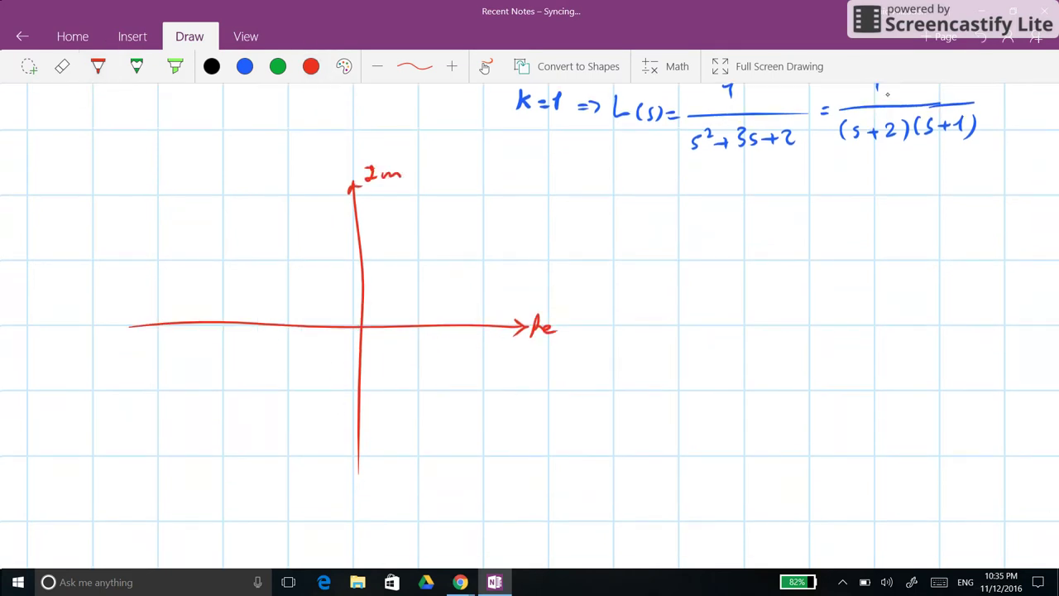
# Mark green pole crosses at −1 and −2 on the real axis.
pyautogui.click(278, 66)
pyautogui.moveTo(299, 320); pyautogui.dragTo(300, 334)
pyautogui.moveTo(296, 350); pyautogui.dragTo(315, 356)
pyautogui.moveTo(236, 318); pyautogui.dragTo(244, 333)
pyautogui.moveTo(244, 318)
pyautogui.mouseDown()
pyautogui.moveTo(237, 333)
pyautogui.moveTo(258, 354)
pyautogui.mouseUp()
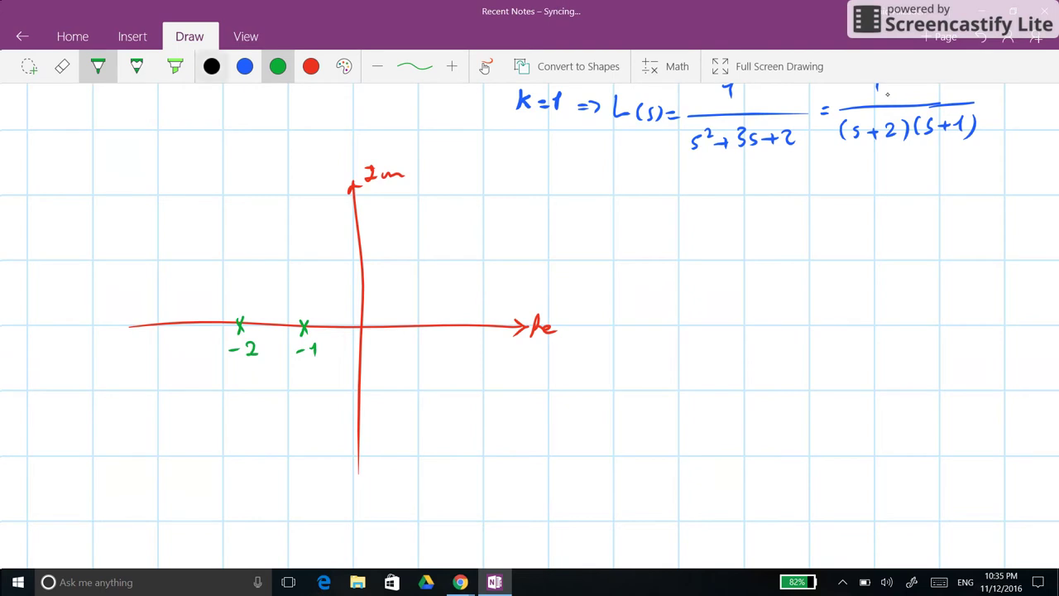
pyautogui.click(212, 66)
# Draw a black D-shaped Nyquist contour with direction arrows on the upper and lower imaginary axis.
pyautogui.moveTo(365, 327)
pyautogui.mouseDown()
pyautogui.moveTo(359, 187)
pyautogui.moveTo(421, 190)
pyautogui.moveTo(523, 229)
pyautogui.moveTo(584, 289)
pyautogui.moveTo(574, 390)
pyautogui.moveTo(496, 442)
pyautogui.moveTo(363, 456)
pyautogui.moveTo(364, 329)
pyautogui.mouseUp()
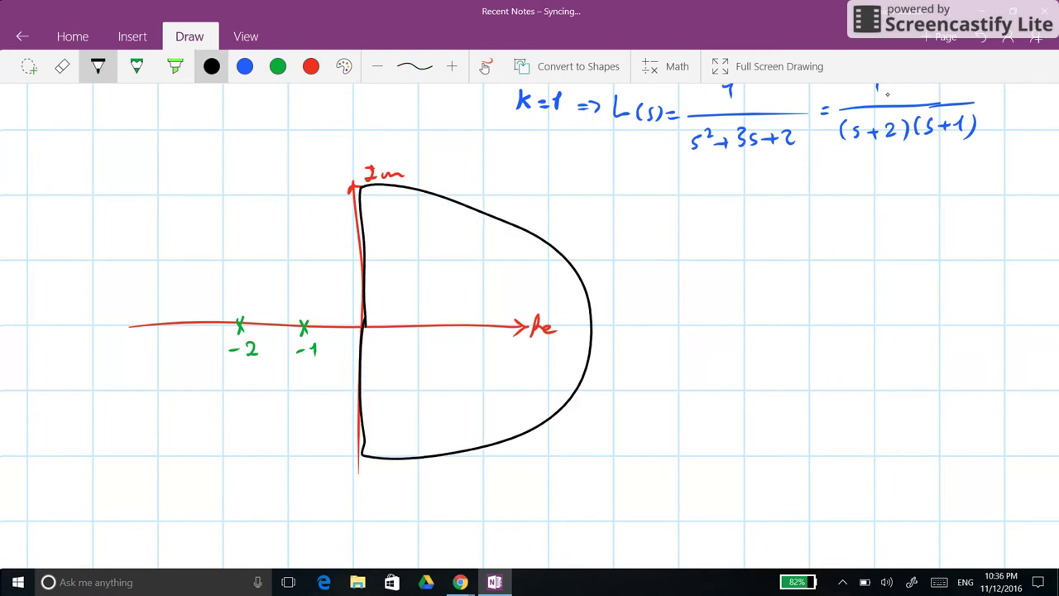
pyautogui.moveTo(355, 386); pyautogui.dragTo(371, 385)
pyautogui.moveTo(356, 276); pyautogui.dragTo(373, 273)
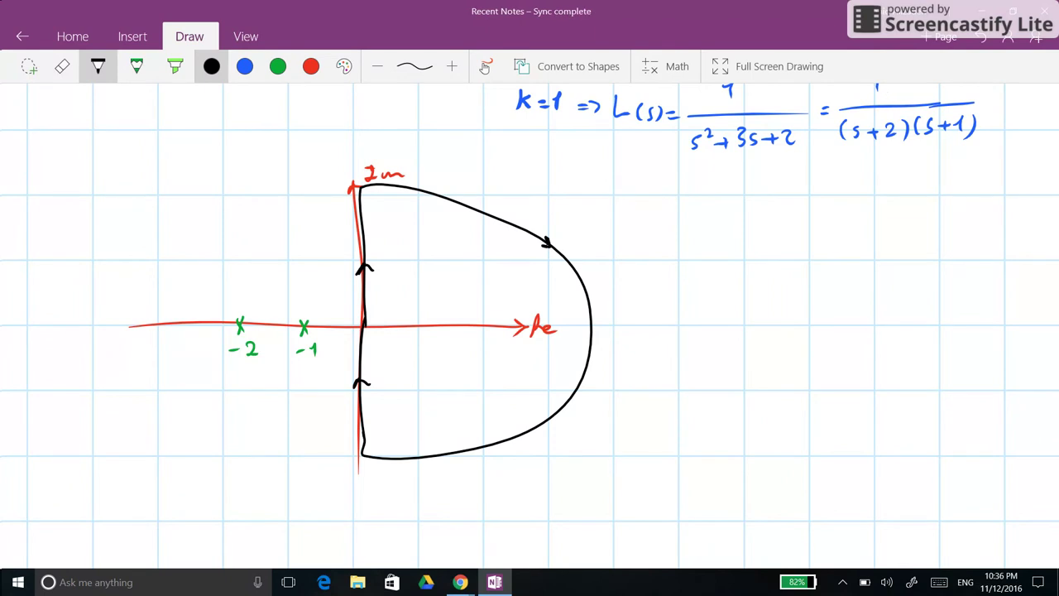
# Extend the red real axis past the contour and label it Re.
pyautogui.click(310, 66)
pyautogui.moveTo(505, 329)
pyautogui.mouseDown()
pyautogui.moveTo(670, 325)
pyautogui.moveTo(668, 315)
pyautogui.moveTo(683, 314)
pyautogui.mouseUp()
pyautogui.moveTo(686, 312); pyautogui.dragTo(699, 316)
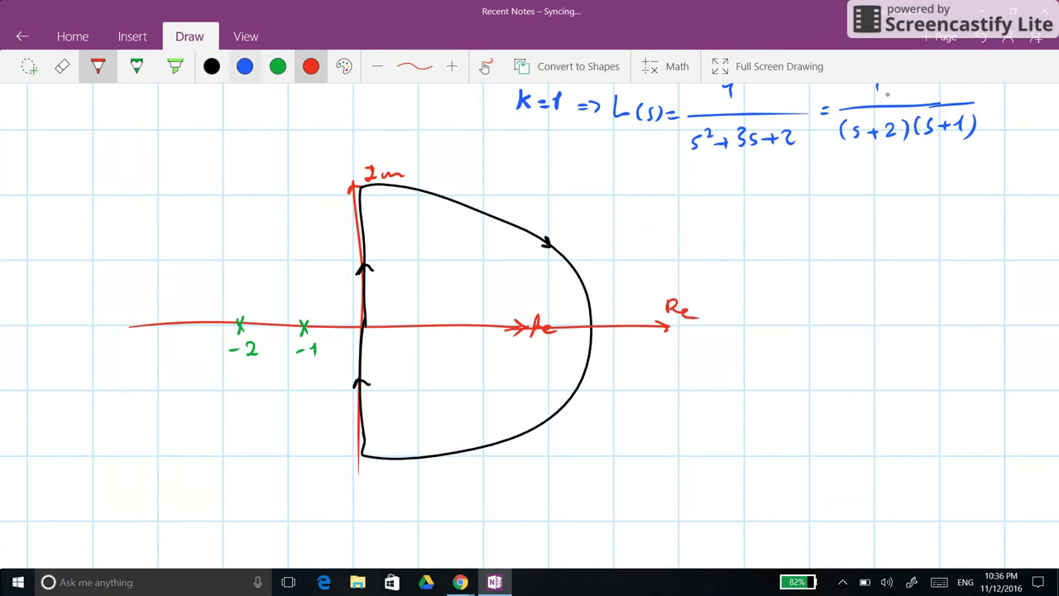
# Draw a blue curved arrow from the contour and write 'No poles of L(s) lie inside'.
pyautogui.click(244, 67)
pyautogui.moveTo(478, 284)
pyautogui.mouseDown()
pyautogui.moveTo(562, 220)
pyautogui.moveTo(589, 222)
pyautogui.mouseUp()
pyautogui.moveTo(585, 218)
pyautogui.mouseDown()
pyautogui.moveTo(588, 240)
pyautogui.moveTo(637, 215)
pyautogui.moveTo(669, 240)
pyautogui.moveTo(686, 224)
pyautogui.moveTo(705, 233)
pyautogui.mouseUp()
pyautogui.moveTo(716, 221)
pyautogui.mouseDown()
pyautogui.moveTo(711, 233)
pyautogui.moveTo(728, 224)
pyautogui.mouseUp()
pyautogui.moveTo(749, 201)
pyautogui.mouseDown()
pyautogui.moveTo(741, 234)
pyautogui.moveTo(751, 225)
pyautogui.mouseUp()
pyautogui.moveTo(769, 210); pyautogui.dragTo(787, 232)
pyautogui.moveTo(801, 219)
pyautogui.mouseDown()
pyautogui.moveTo(794, 230)
pyautogui.moveTo(807, 236)
pyautogui.moveTo(868, 226)
pyautogui.mouseUp()
pyautogui.moveTo(890, 218)
pyautogui.mouseDown()
pyautogui.moveTo(891, 230)
pyautogui.moveTo(908, 230)
pyautogui.mouseUp()
pyautogui.moveTo(923, 220); pyautogui.dragTo(949, 227)
pyautogui.moveTo(948, 225); pyautogui.dragTo(961, 230)
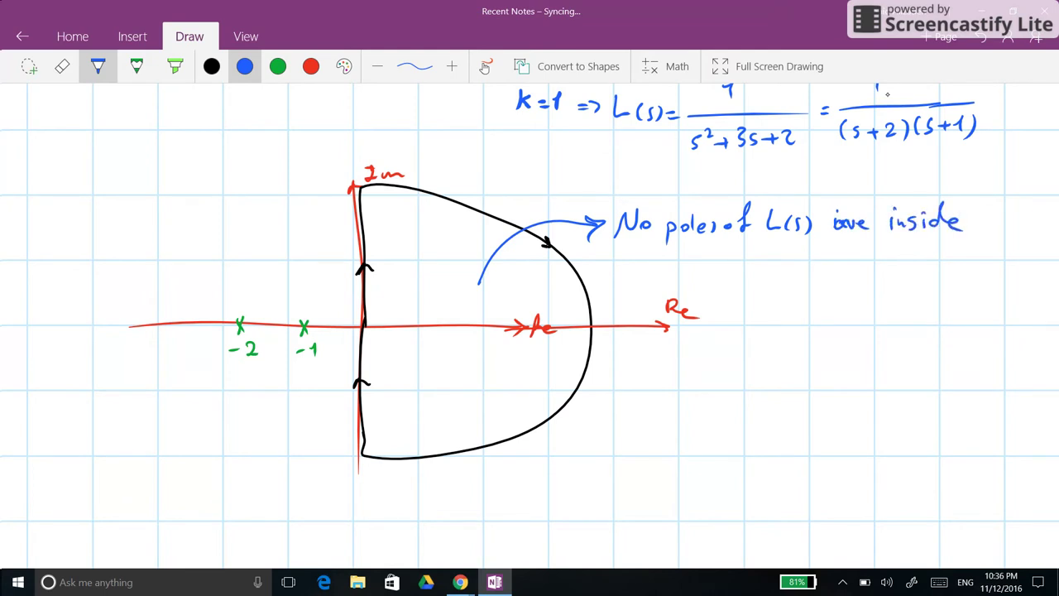
# Continue the note on a second line with 'the Nyquist Contour'.
pyautogui.moveTo(716, 270); pyautogui.dragTo(718, 288)
pyautogui.moveTo(711, 278); pyautogui.dragTo(737, 288)
pyautogui.moveTo(735, 282)
pyautogui.mouseDown()
pyautogui.moveTo(748, 287)
pyautogui.moveTo(780, 262)
pyautogui.mouseUp()
pyautogui.moveTo(785, 272)
pyautogui.mouseDown()
pyautogui.moveTo(792, 279)
pyautogui.moveTo(781, 300)
pyautogui.mouseUp()
pyautogui.moveTo(804, 275)
pyautogui.mouseDown()
pyautogui.moveTo(794, 281)
pyautogui.moveTo(799, 301)
pyautogui.mouseUp()
pyautogui.moveTo(807, 278); pyautogui.dragTo(826, 284)
pyautogui.moveTo(819, 273); pyautogui.dragTo(854, 283)
pyautogui.moveTo(870, 274); pyautogui.dragTo(885, 282)
pyautogui.moveTo(891, 266)
pyautogui.mouseDown()
pyautogui.moveTo(892, 281)
pyautogui.moveTo(900, 273)
pyautogui.mouseUp()
pyautogui.moveTo(905, 271)
pyautogui.mouseDown()
pyautogui.moveTo(925, 280)
pyautogui.moveTo(934, 268)
pyautogui.mouseUp()
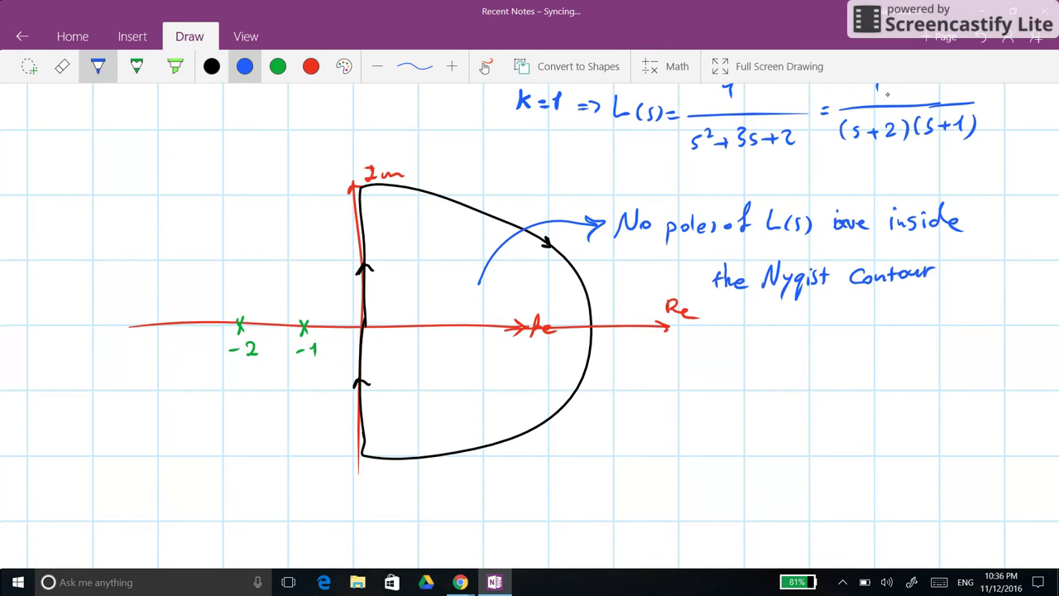
# Write the conclusion ⟹ P = 0 and draw a box around it.
pyautogui.moveTo(760, 323); pyautogui.dragTo(777, 322)
pyautogui.moveTo(751, 329); pyautogui.dragTo(777, 328)
pyautogui.moveTo(772, 316)
pyautogui.mouseDown()
pyautogui.moveTo(772, 333)
pyautogui.moveTo(815, 345)
pyautogui.moveTo(814, 328)
pyautogui.moveTo(854, 328)
pyautogui.mouseUp()
pyautogui.moveTo(838, 336); pyautogui.dragTo(878, 318)
pyautogui.moveTo(807, 305)
pyautogui.mouseDown()
pyautogui.moveTo(895, 298)
pyautogui.moveTo(890, 362)
pyautogui.moveTo(795, 307)
pyautogui.mouseUp()
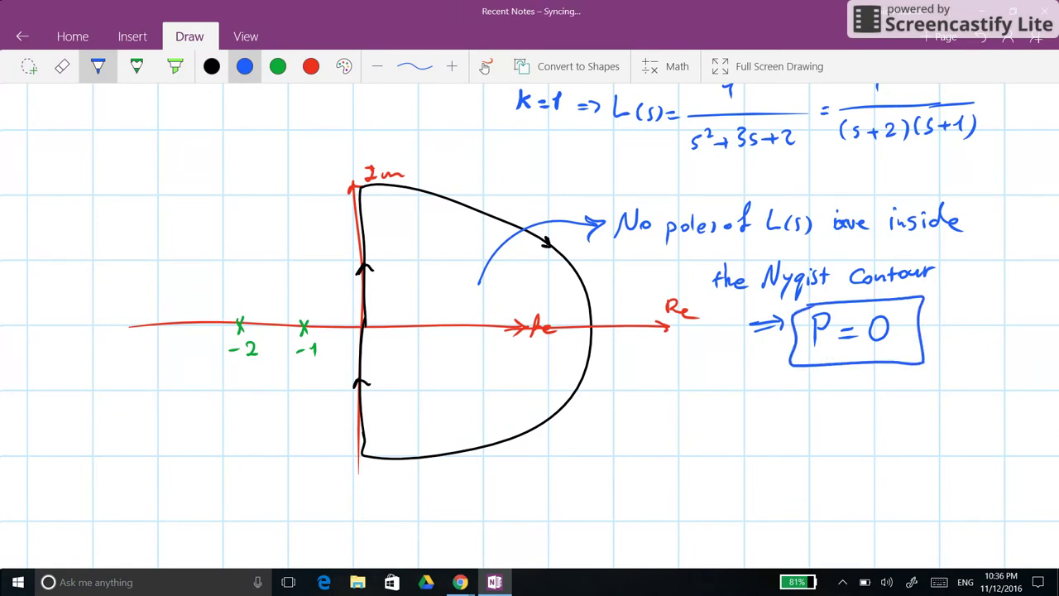
pyautogui.scroll(-2, 529, 322)
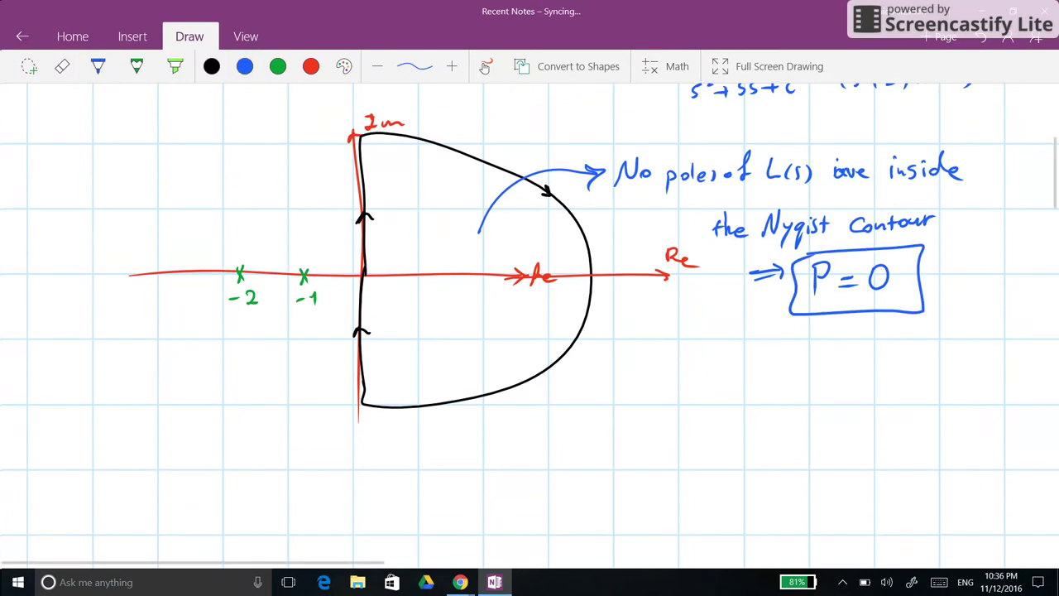
# In orange ink, mark the contour's upper axis as 1, the arc as 2 and the lower axis as 3.
pyautogui.scroll(-1, 529, 309)
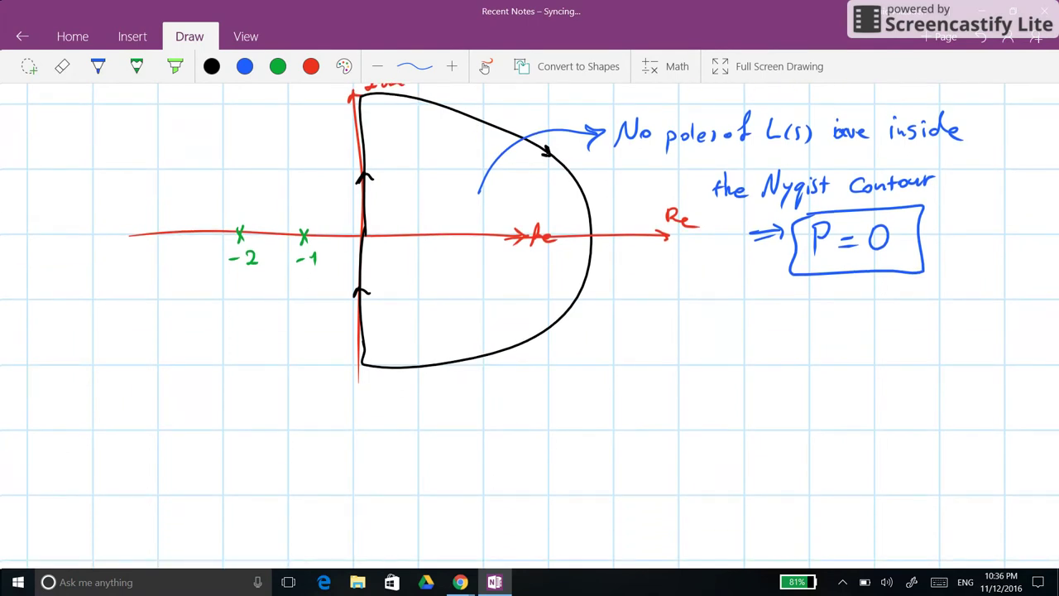
pyautogui.click(344, 66)
pyautogui.click(398, 203)
pyautogui.scroll(1, 530, 265)
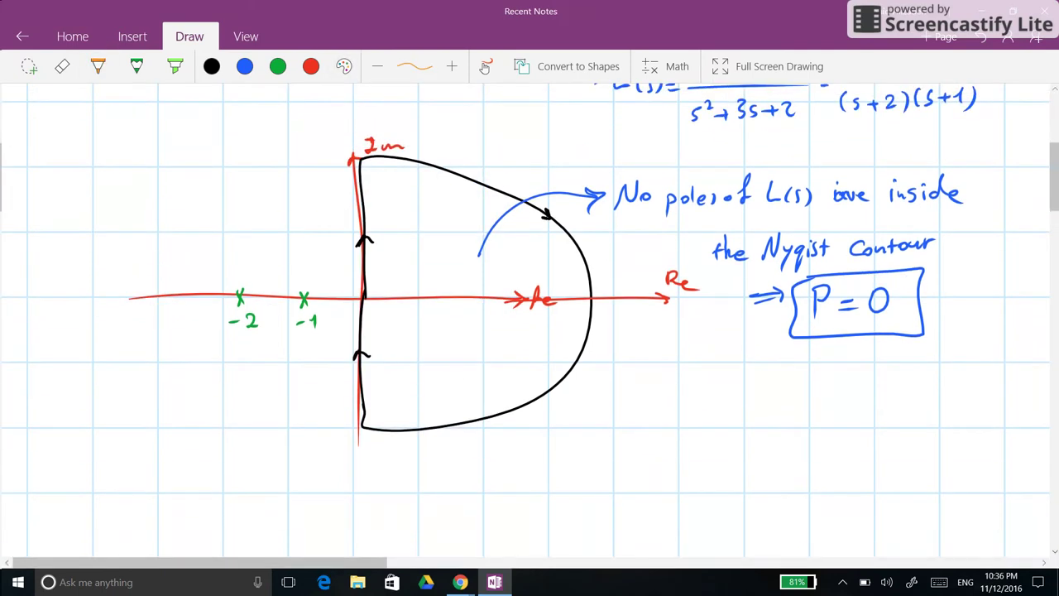
pyautogui.click(98, 66)
pyautogui.moveTo(349, 165)
pyautogui.mouseDown()
pyautogui.moveTo(339, 231)
pyautogui.moveTo(354, 291)
pyautogui.mouseUp()
pyautogui.moveTo(314, 216)
pyautogui.mouseDown()
pyautogui.moveTo(309, 233)
pyautogui.moveTo(324, 213)
pyautogui.mouseUp()
pyautogui.moveTo(376, 164)
pyautogui.mouseDown()
pyautogui.moveTo(479, 195)
pyautogui.moveTo(574, 311)
pyautogui.moveTo(393, 426)
pyautogui.mouseUp()
pyautogui.moveTo(521, 355)
pyautogui.mouseDown()
pyautogui.moveTo(540, 368)
pyautogui.moveTo(519, 350)
pyautogui.mouseUp()
pyautogui.moveTo(377, 422)
pyautogui.mouseDown()
pyautogui.moveTo(377, 311)
pyautogui.moveTo(384, 356)
pyautogui.mouseUp()
pyautogui.moveTo(393, 340)
pyautogui.mouseDown()
pyautogui.moveTo(395, 358)
pyautogui.moveTo(380, 359)
pyautogui.mouseUp()
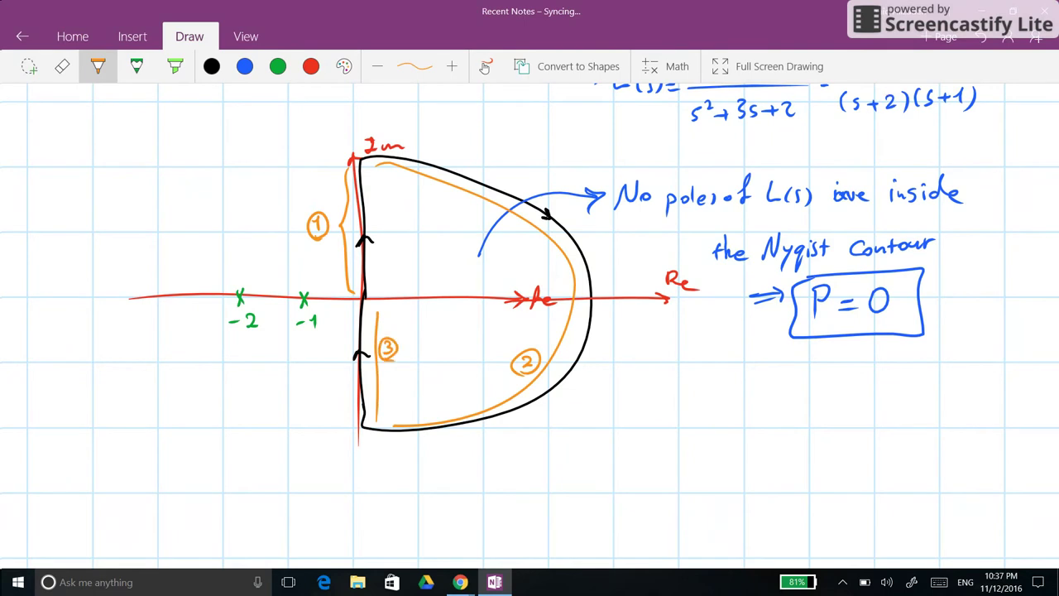
# Write a circled 1 below the plot to start the first definition.
pyautogui.scroll(-2, 529, 325)
pyautogui.moveTo(159, 396); pyautogui.dragTo(166, 412)
pyautogui.moveTo(172, 390)
pyautogui.mouseDown()
pyautogui.moveTo(169, 417)
pyautogui.moveTo(166, 389)
pyautogui.mouseUp()
# Write definition ①: s = jω, ω: 0 → +∞.
pyautogui.click(196, 405)
pyautogui.moveTo(230, 398); pyautogui.dragTo(220, 411)
pyautogui.moveTo(242, 404)
pyautogui.mouseDown()
pyautogui.moveTo(254, 402)
pyautogui.moveTo(259, 420)
pyautogui.moveTo(293, 399)
pyautogui.moveTo(302, 413)
pyautogui.moveTo(358, 397)
pyautogui.moveTo(403, 401)
pyautogui.moveTo(397, 409)
pyautogui.mouseUp()
pyautogui.moveTo(415, 401)
pyautogui.mouseDown()
pyautogui.moveTo(430, 401)
pyautogui.moveTo(423, 409)
pyautogui.mouseUp()
pyautogui.moveTo(443, 395)
pyautogui.mouseDown()
pyautogui.moveTo(437, 402)
pyautogui.moveTo(451, 399)
pyautogui.mouseUp()
# Start definition ② with s = Re^{jθ}, R → ∞.
pyautogui.moveTo(155, 453)
pyautogui.mouseDown()
pyautogui.moveTo(164, 467)
pyautogui.moveTo(165, 447)
pyautogui.moveTo(209, 468)
pyautogui.moveTo(245, 459)
pyautogui.mouseUp()
pyautogui.moveTo(234, 465)
pyautogui.mouseDown()
pyautogui.moveTo(297, 471)
pyautogui.moveTo(299, 455)
pyautogui.moveTo(329, 442)
pyautogui.mouseUp()
pyautogui.scroll(-3, 529, 298)
pyautogui.moveTo(341, 369)
pyautogui.mouseDown()
pyautogui.moveTo(338, 378)
pyautogui.moveTo(364, 361)
pyautogui.moveTo(372, 378)
pyautogui.mouseUp()
pyautogui.moveTo(376, 375); pyautogui.dragTo(402, 377)
pyautogui.moveTo(410, 374); pyautogui.dragTo(431, 373)
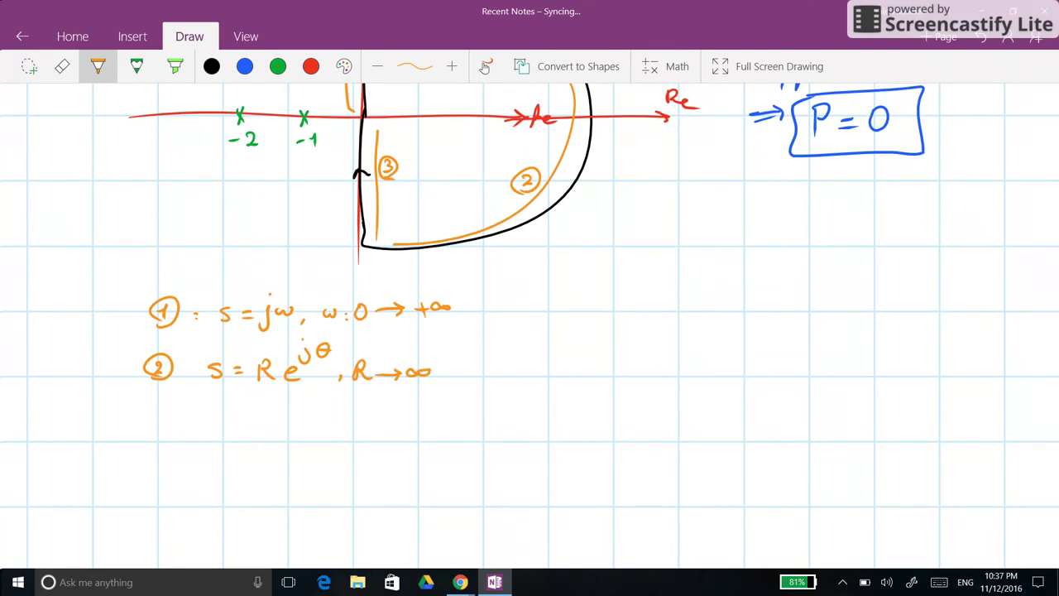
# Complete ② with θ: +π/2 → −π/2, marking the arrow cw.
pyautogui.moveTo(451, 375); pyautogui.dragTo(448, 384)
pyautogui.moveTo(473, 366)
pyautogui.mouseDown()
pyautogui.moveTo(462, 373)
pyautogui.moveTo(475, 369)
pyautogui.mouseUp()
pyautogui.moveTo(460, 372); pyautogui.dragTo(523, 377)
pyautogui.moveTo(534, 373)
pyautogui.mouseDown()
pyautogui.moveTo(513, 390)
pyautogui.moveTo(536, 400)
pyautogui.moveTo(652, 359)
pyautogui.moveTo(639, 372)
pyautogui.mouseUp()
pyautogui.moveTo(660, 365)
pyautogui.mouseDown()
pyautogui.moveTo(635, 381)
pyautogui.moveTo(658, 396)
pyautogui.mouseUp()
pyautogui.moveTo(574, 356)
pyautogui.mouseDown()
pyautogui.moveTo(562, 361)
pyautogui.moveTo(574, 368)
pyautogui.mouseUp()
pyautogui.moveTo(579, 356)
pyautogui.mouseDown()
pyautogui.moveTo(587, 367)
pyautogui.moveTo(593, 355)
pyautogui.moveTo(581, 383)
pyautogui.mouseUp()
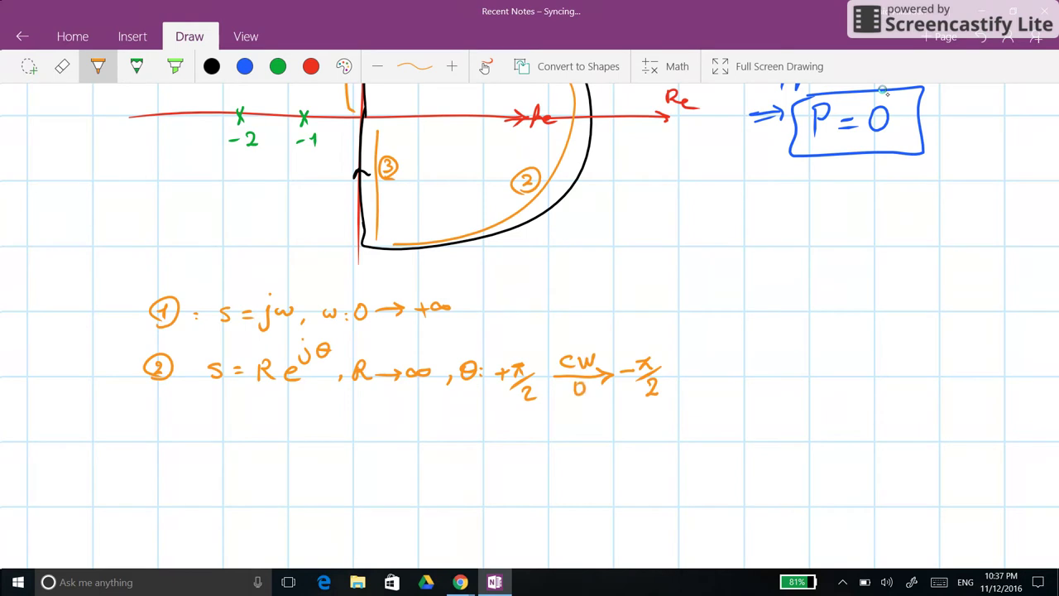
# Write definition ③: s = jω, ω: −∞ → 0.
pyautogui.moveTo(152, 406); pyautogui.dragTo(147, 419)
pyautogui.moveTo(219, 410); pyautogui.dragTo(209, 423)
pyautogui.moveTo(231, 415); pyautogui.dragTo(239, 415)
pyautogui.moveTo(231, 420)
pyautogui.mouseDown()
pyautogui.moveTo(254, 435)
pyautogui.moveTo(281, 414)
pyautogui.moveTo(444, 417)
pyautogui.mouseUp()
pyautogui.click(352, 415)
pyautogui.click(416, 417)
pyautogui.moveTo(439, 411)
pyautogui.mouseDown()
pyautogui.moveTo(440, 423)
pyautogui.moveTo(456, 407)
pyautogui.mouseUp()
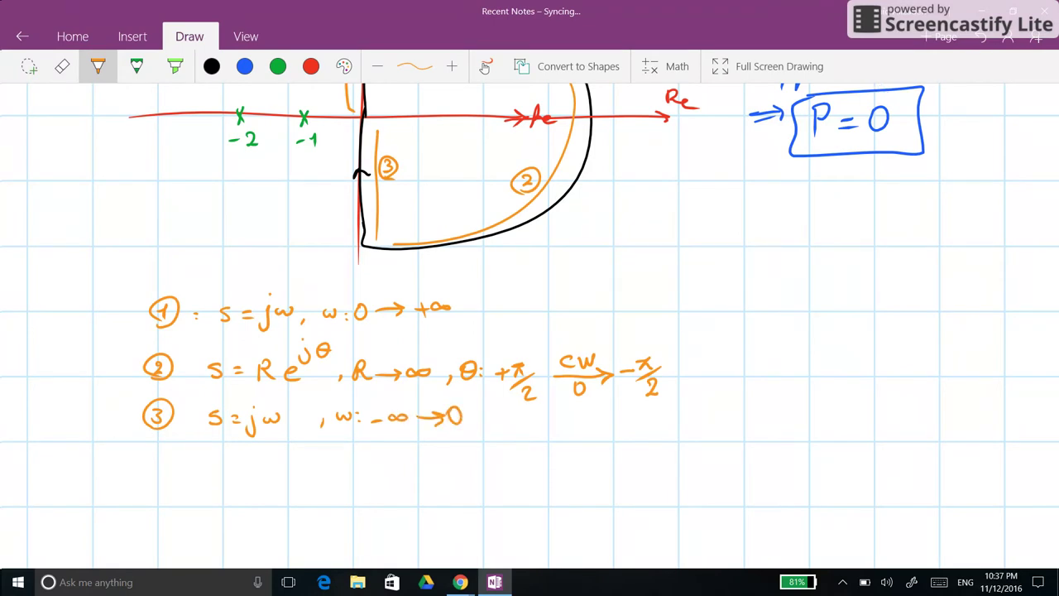
# In blue, box definition ③, link ① to ③ with a curved arrow, and draw a double arrow right of ①.
pyautogui.click(244, 66)
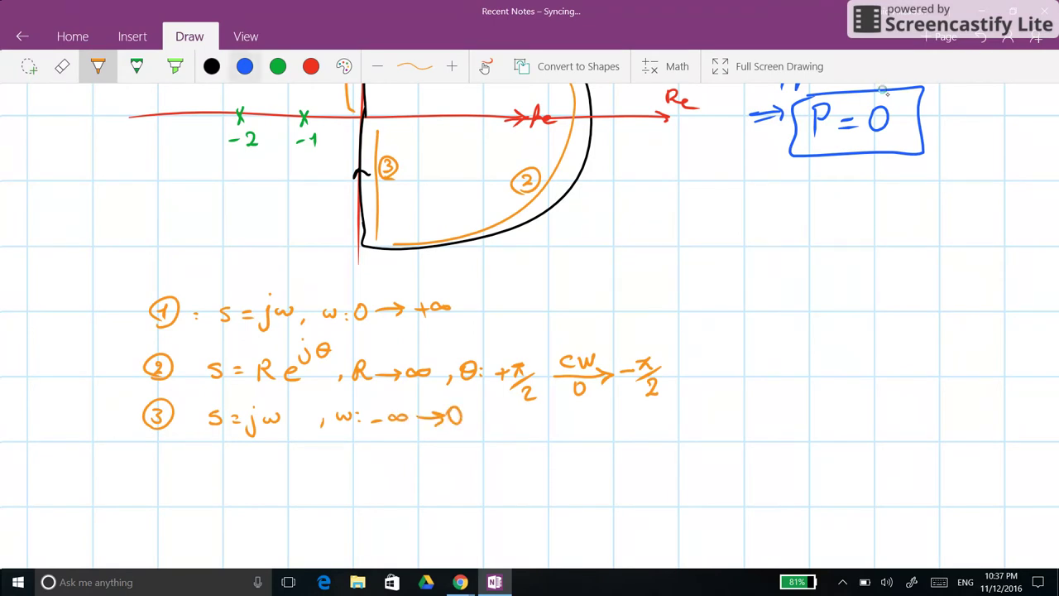
pyautogui.moveTo(157, 392)
pyautogui.mouseDown()
pyautogui.moveTo(474, 402)
pyautogui.moveTo(479, 438)
pyautogui.moveTo(267, 444)
pyautogui.moveTo(130, 434)
pyautogui.moveTo(165, 392)
pyautogui.mouseUp()
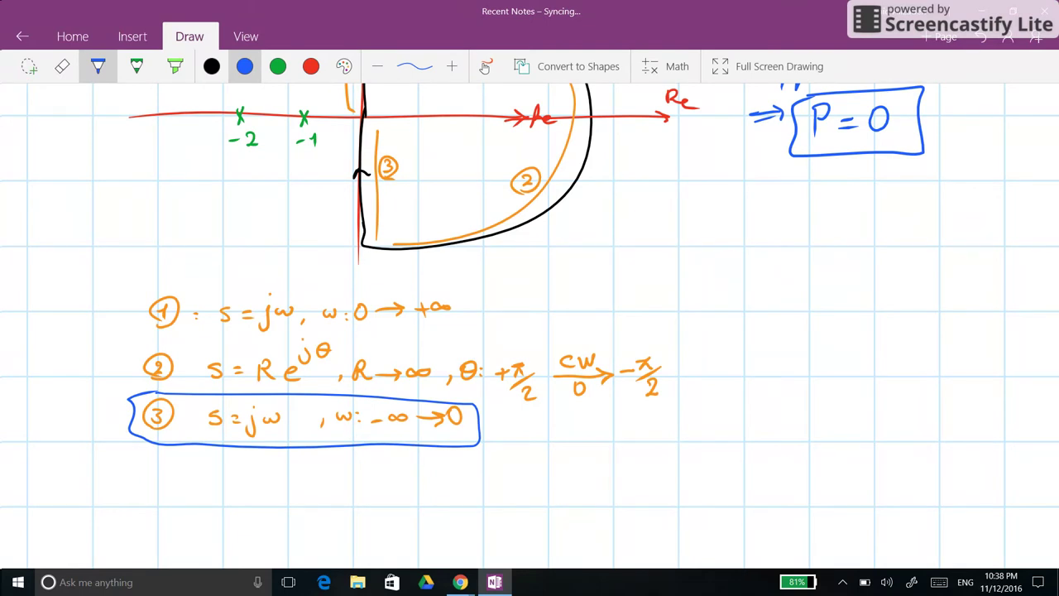
pyautogui.moveTo(139, 316); pyautogui.dragTo(115, 416)
pyautogui.moveTo(479, 308); pyautogui.dragTo(708, 301)
pyautogui.moveTo(511, 314); pyautogui.dragTo(698, 306)
pyautogui.moveTo(670, 290)
pyautogui.mouseDown()
pyautogui.moveTo(715, 299)
pyautogui.moveTo(668, 331)
pyautogui.mouseUp()
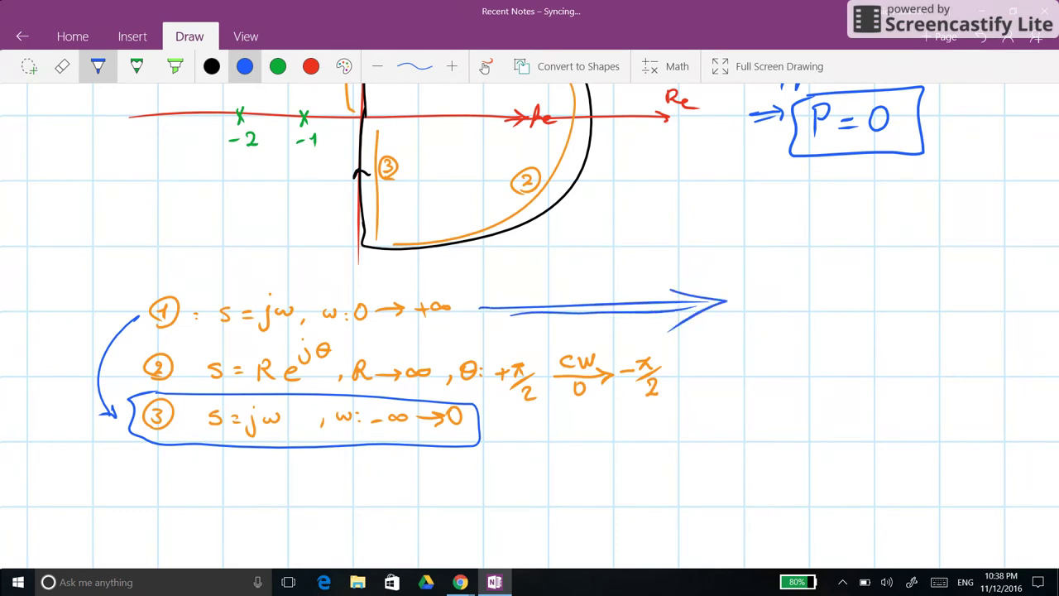
# In black ink, begin the derivation by writing s = after the blue double arrow.
pyautogui.click(212, 66)
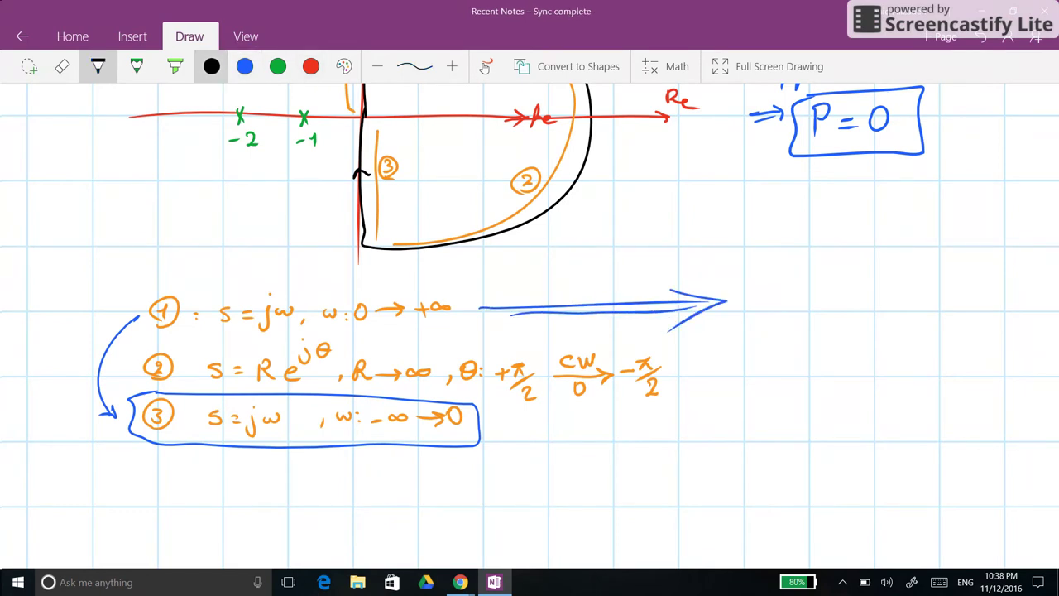
pyautogui.hscroll(1, 529, 323)
pyautogui.hscroll(1, 529, 322)
pyautogui.moveTo(732, 298)
pyautogui.mouseDown()
pyautogui.moveTo(719, 313)
pyautogui.moveTo(751, 309)
pyautogui.mouseUp()
pyautogui.moveTo(769, 300)
pyautogui.mouseDown()
pyautogui.moveTo(761, 326)
pyautogui.moveTo(771, 301)
pyautogui.moveTo(823, 313)
pyautogui.mouseUp()
# Handwrite s = jω ⇒ L(s) = L(jω) = in black to the right of the definitions.
pyautogui.click(767, 288)
pyautogui.moveTo(730, 368); pyautogui.dragTo(759, 391)
pyautogui.moveTo(769, 377)
pyautogui.mouseDown()
pyautogui.moveTo(770, 391)
pyautogui.moveTo(815, 374)
pyautogui.moveTo(825, 391)
pyautogui.mouseUp()
pyautogui.moveTo(837, 376)
pyautogui.mouseDown()
pyautogui.moveTo(827, 400)
pyautogui.moveTo(857, 372)
pyautogui.mouseUp()
pyautogui.moveTo(860, 366)
pyautogui.mouseDown()
pyautogui.moveTo(866, 378)
pyautogui.moveTo(879, 372)
pyautogui.mouseUp()
pyautogui.moveTo(870, 380); pyautogui.dragTo(880, 378)
# Write the fraction 1/((jω+2)(jω+1)) after the equals sign.
pyautogui.hscroll(3, 827, 377)
pyautogui.moveTo(794, 378); pyautogui.dragTo(949, 373)
pyautogui.moveTo(848, 347)
pyautogui.mouseDown()
pyautogui.moveTo(857, 342)
pyautogui.moveTo(856, 357)
pyautogui.mouseUp()
pyautogui.moveTo(802, 391); pyautogui.dragTo(801, 415)
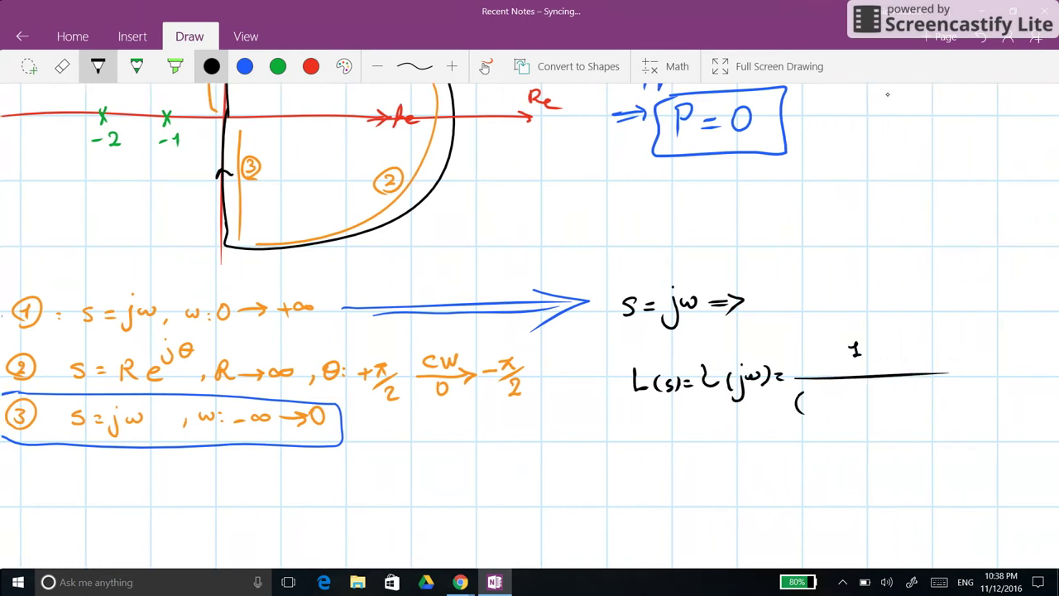
pyautogui.scroll(3, 302, 248)
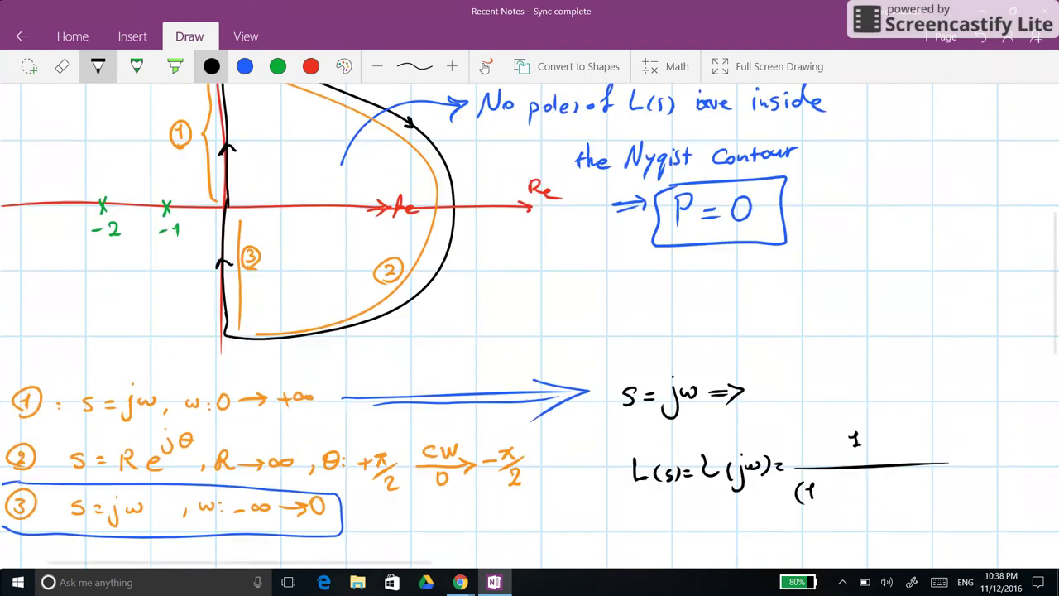
pyautogui.scroll(-3, 303, 248)
pyautogui.moveTo(809, 416)
pyautogui.mouseDown()
pyautogui.moveTo(804, 433)
pyautogui.moveTo(829, 410)
pyautogui.mouseUp()
pyautogui.moveTo(834, 416)
pyautogui.mouseDown()
pyautogui.moveTo(882, 421)
pyautogui.moveTo(829, 415)
pyautogui.moveTo(888, 428)
pyautogui.mouseUp()
pyautogui.moveTo(899, 409)
pyautogui.mouseDown()
pyautogui.moveTo(895, 436)
pyautogui.moveTo(920, 413)
pyautogui.moveTo(936, 413)
pyautogui.moveTo(932, 421)
pyautogui.mouseUp()
pyautogui.moveTo(941, 407); pyautogui.dragTo(951, 430)
# On a new line beneath, write L(jω) = 1/(2(1+jω/2)(1+jω)).
pyautogui.scroll(-1, 530, 324)
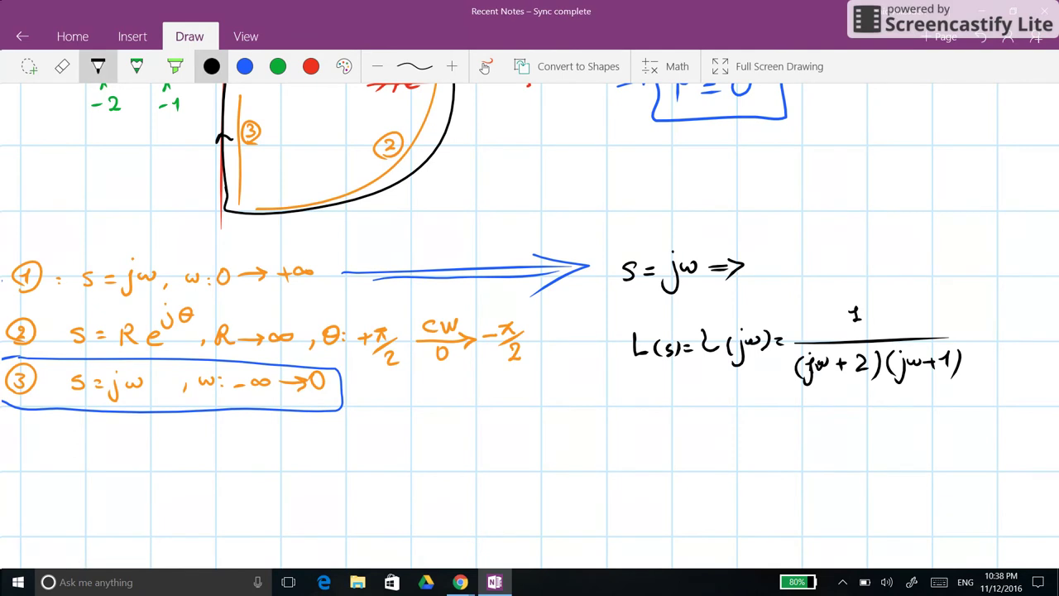
pyautogui.scroll(-1, 529, 324)
pyautogui.moveTo(655, 383)
pyautogui.mouseDown()
pyautogui.moveTo(654, 405)
pyautogui.moveTo(667, 403)
pyautogui.mouseUp()
pyautogui.moveTo(683, 393)
pyautogui.mouseDown()
pyautogui.moveTo(685, 416)
pyautogui.moveTo(713, 398)
pyautogui.moveTo(717, 409)
pyautogui.mouseUp()
pyautogui.moveTo(728, 395); pyautogui.dragTo(912, 400)
pyautogui.moveTo(808, 379); pyautogui.dragTo(827, 390)
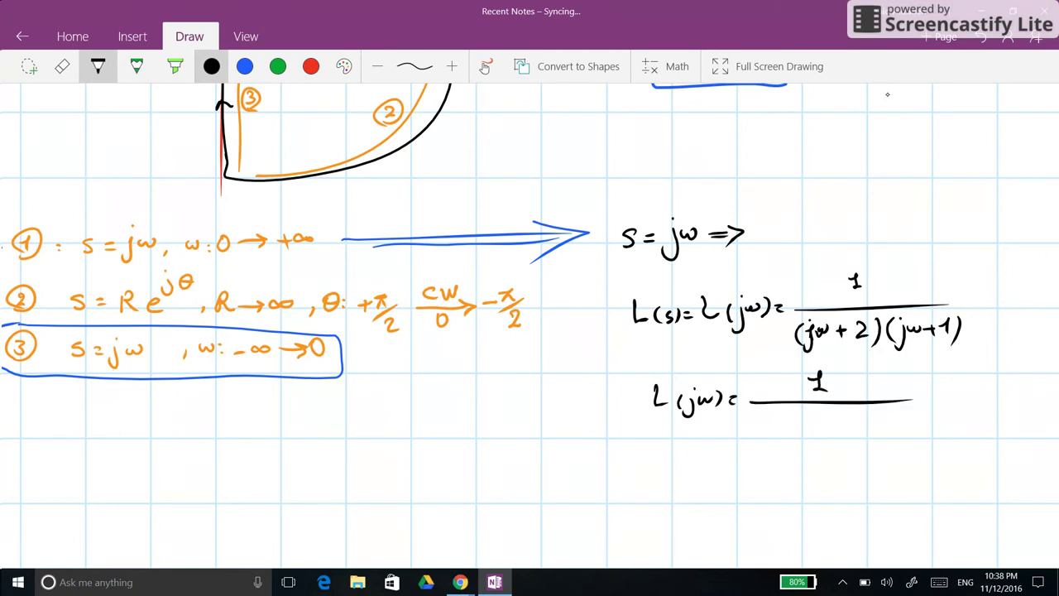
pyautogui.moveTo(749, 422)
pyautogui.mouseDown()
pyautogui.moveTo(777, 436)
pyautogui.moveTo(814, 427)
pyautogui.mouseUp()
pyautogui.moveTo(808, 420)
pyautogui.mouseDown()
pyautogui.moveTo(820, 443)
pyautogui.moveTo(850, 413)
pyautogui.moveTo(847, 430)
pyautogui.mouseUp()
pyautogui.moveTo(849, 428)
pyautogui.mouseDown()
pyautogui.moveTo(858, 441)
pyautogui.moveTo(890, 438)
pyautogui.moveTo(924, 420)
pyautogui.mouseUp()
pyautogui.moveTo(919, 415); pyautogui.dragTo(919, 427)
pyautogui.moveTo(936, 413)
pyautogui.mouseDown()
pyautogui.moveTo(923, 437)
pyautogui.moveTo(963, 415)
pyautogui.moveTo(968, 427)
pyautogui.mouseUp()
pyautogui.moveTo(900, 402); pyautogui.dragTo(974, 395)
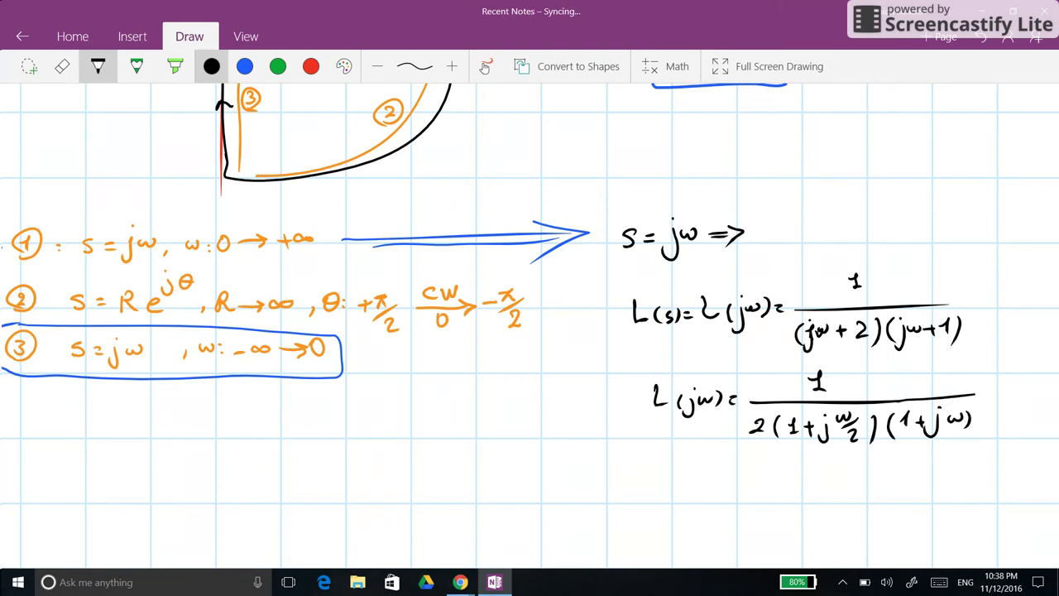
# Loop L(jω) = 1/(2(1+jω/2)(1+jω)) in blue ink, then scroll around the page.
pyautogui.click(244, 67)
pyautogui.moveTo(953, 375)
pyautogui.mouseDown()
pyautogui.moveTo(995, 398)
pyautogui.moveTo(807, 359)
pyautogui.moveTo(663, 356)
pyautogui.moveTo(653, 430)
pyautogui.moveTo(815, 468)
pyautogui.moveTo(951, 460)
pyautogui.moveTo(991, 418)
pyautogui.moveTo(989, 392)
pyautogui.mouseUp()
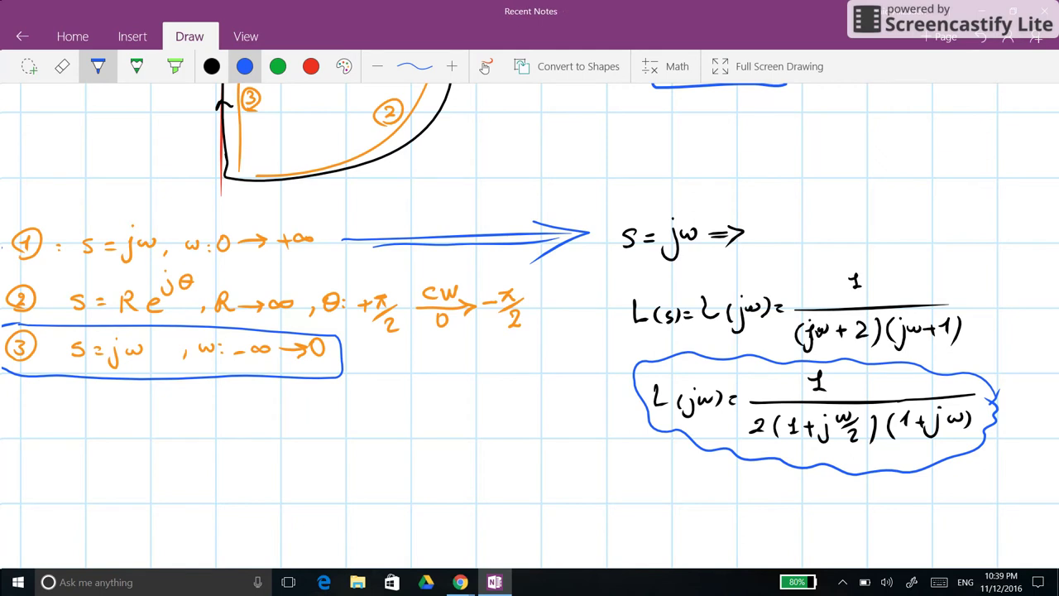
pyautogui.scroll(-3, 530, 314)
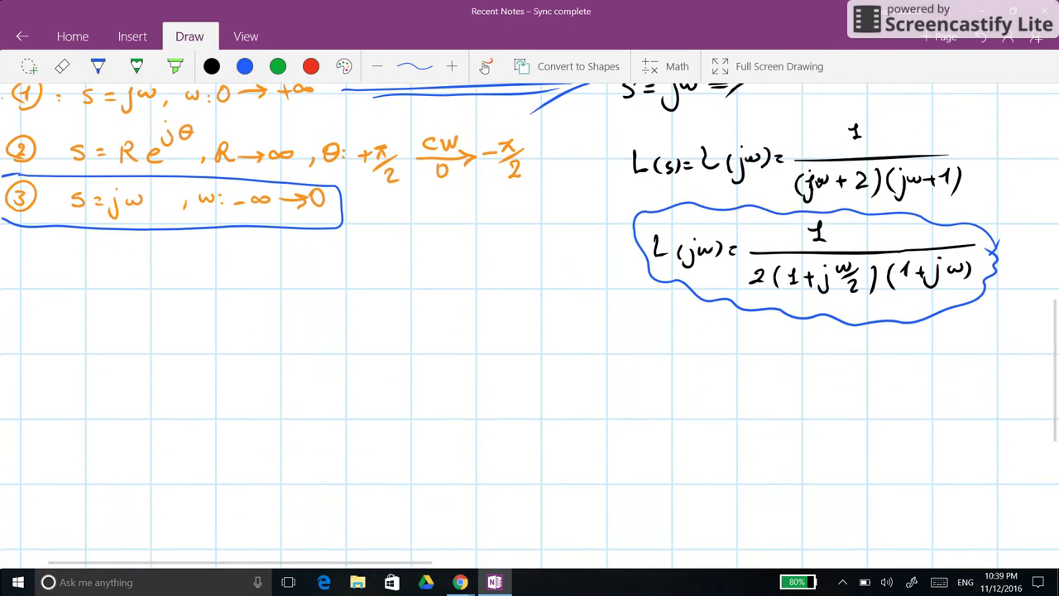
pyautogui.scroll(-1, 529, 325)
pyautogui.hscroll(1, 529, 325)
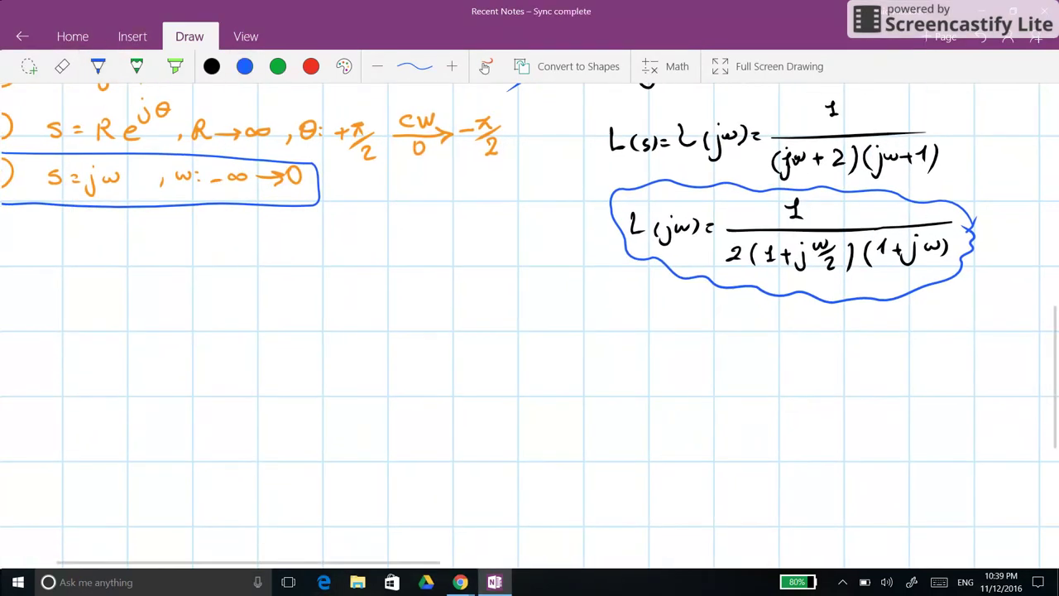
pyautogui.scroll(2, 530, 321)
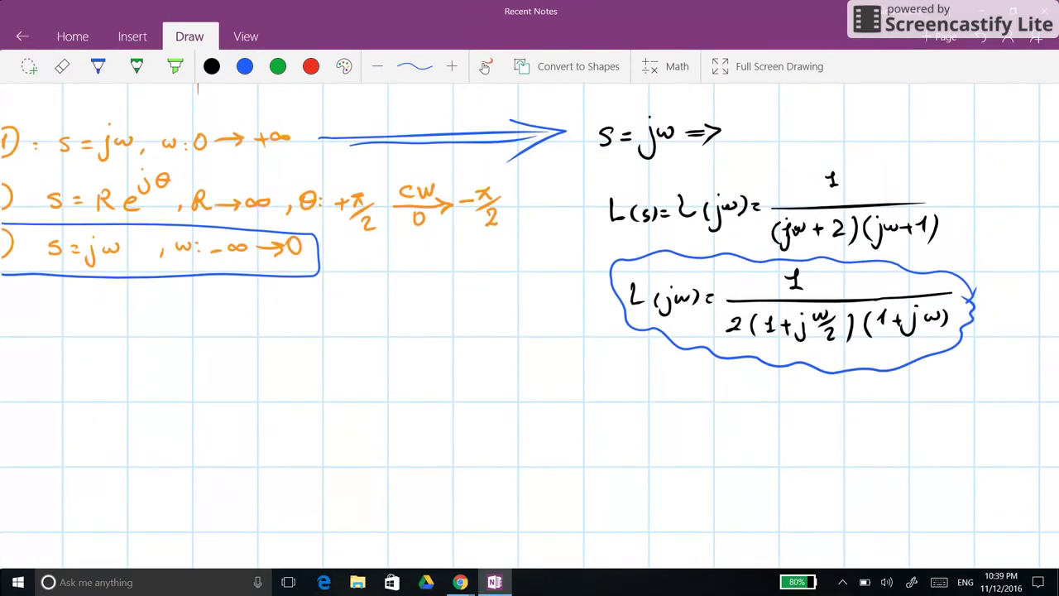